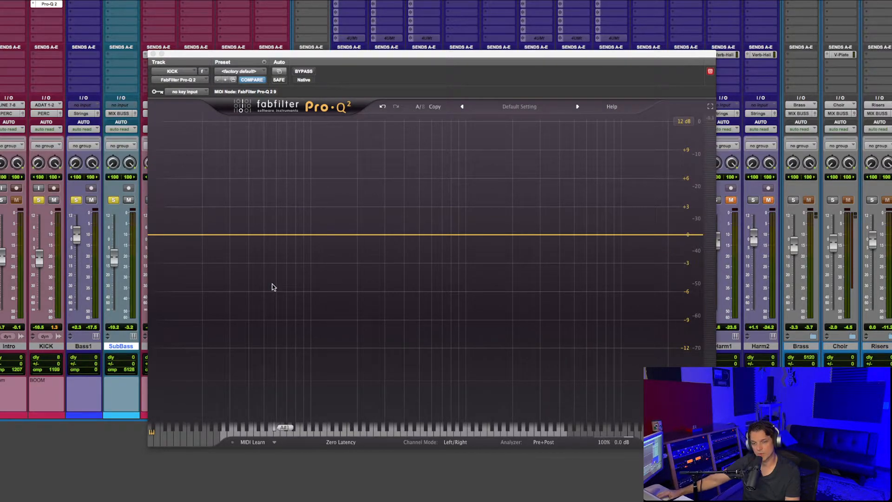
# - Remove Bass1 and SubBass from solo and play the KICK track alone
pyautogui.click(76, 200)
pyautogui.click(113, 199)
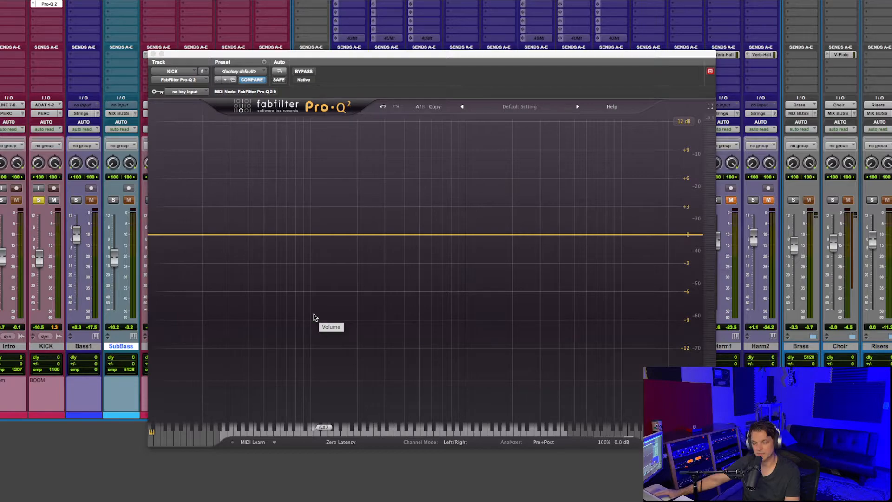
pyautogui.press('space')
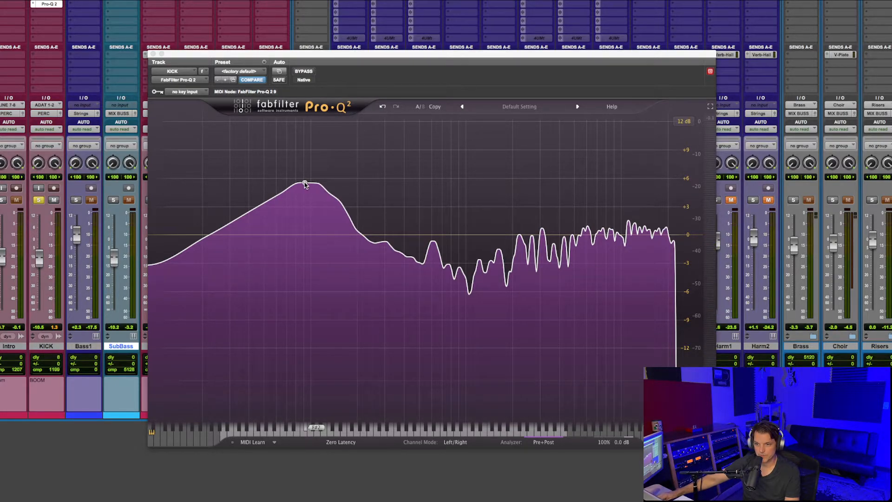
# - Grab the kick's main low-frequency spectrum peak as a bell band and set its frequency to 90 Hz
pyautogui.moveTo(304, 185); pyautogui.dragTo(305, 191)
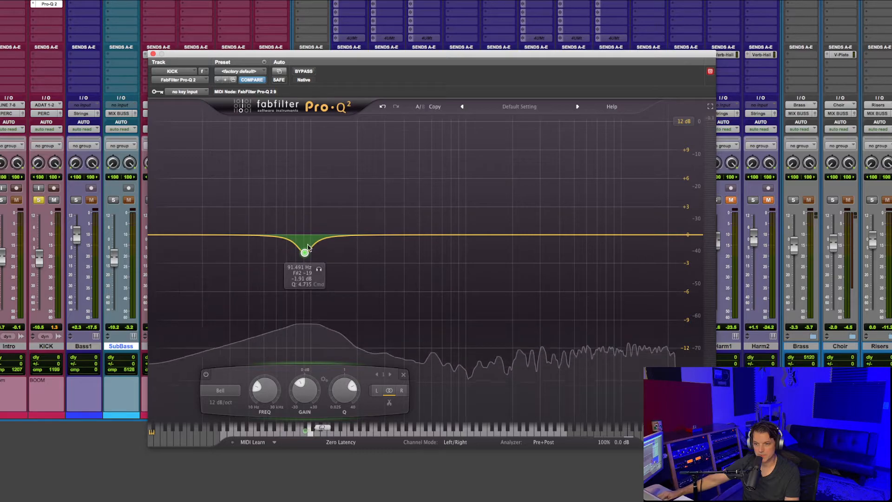
pyautogui.doubleClick(293, 268)
pyautogui.write('90')
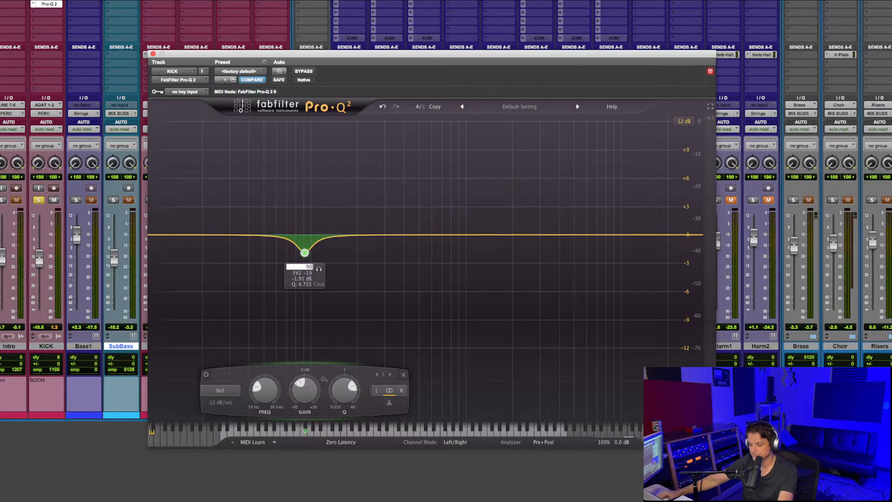
pyautogui.press('Return')
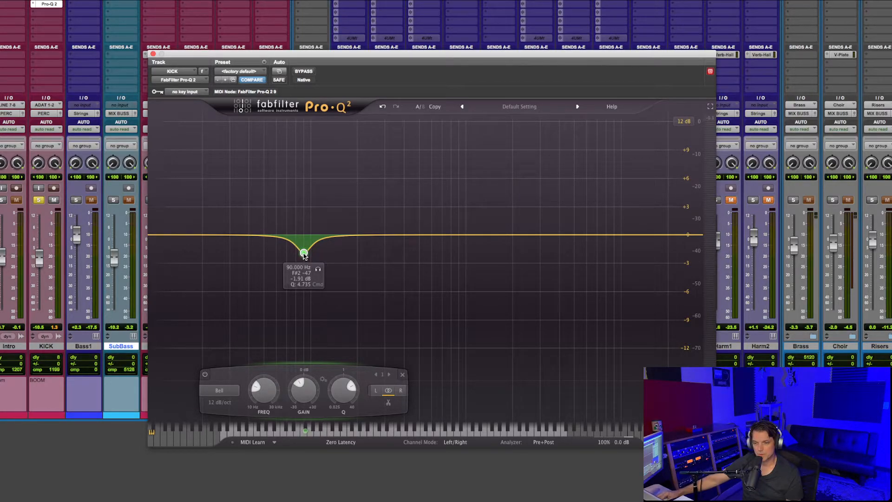
# - Set the gain of the kick's 90 Hz band to +2 dB
pyautogui.doubleClick(299, 278)
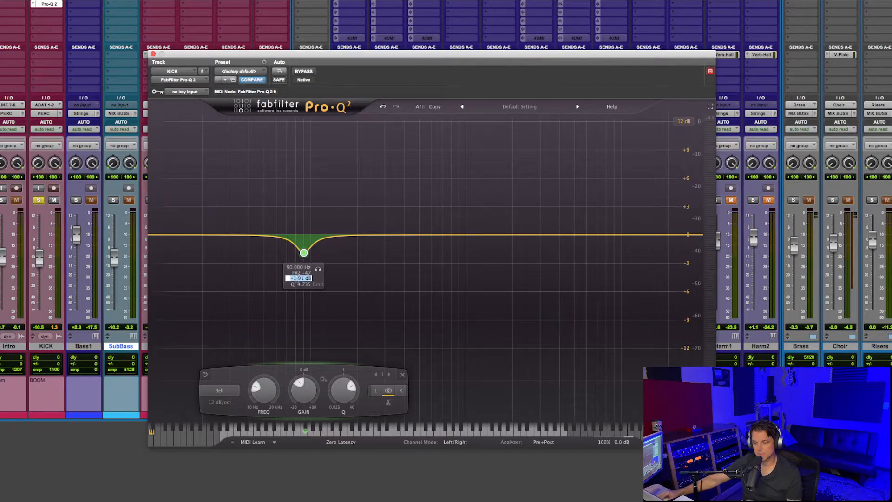
pyautogui.press('BackSpace')
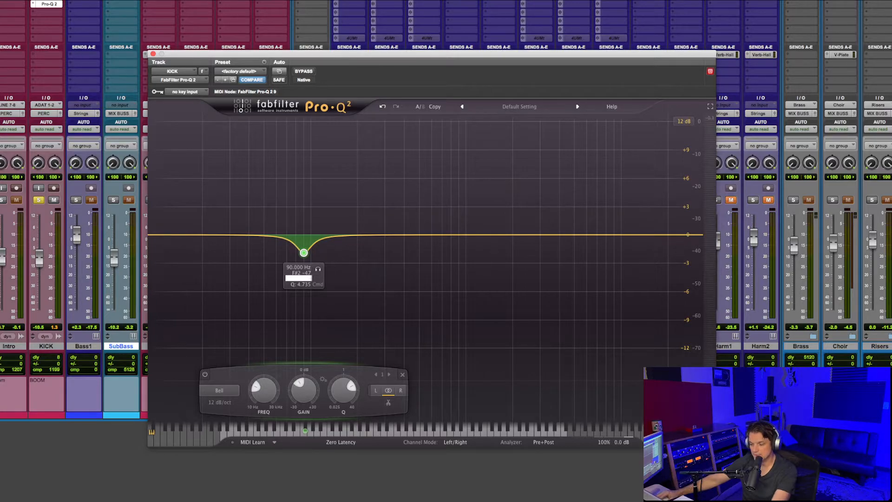
pyautogui.press('Return')
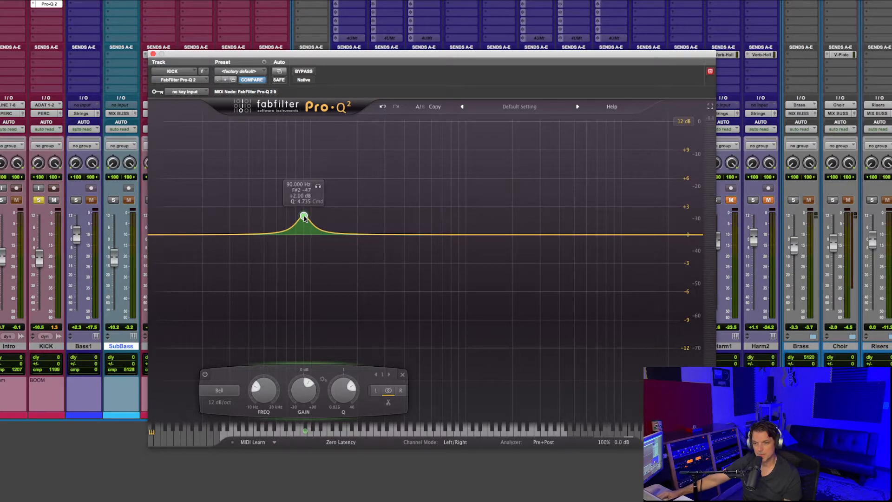
# - Give the kick's 90 Hz band a 36 dB/oct slope and adjust its Q to about 4.2
pyautogui.rightClick(304, 215)
pyautogui.moveTo(324, 240)
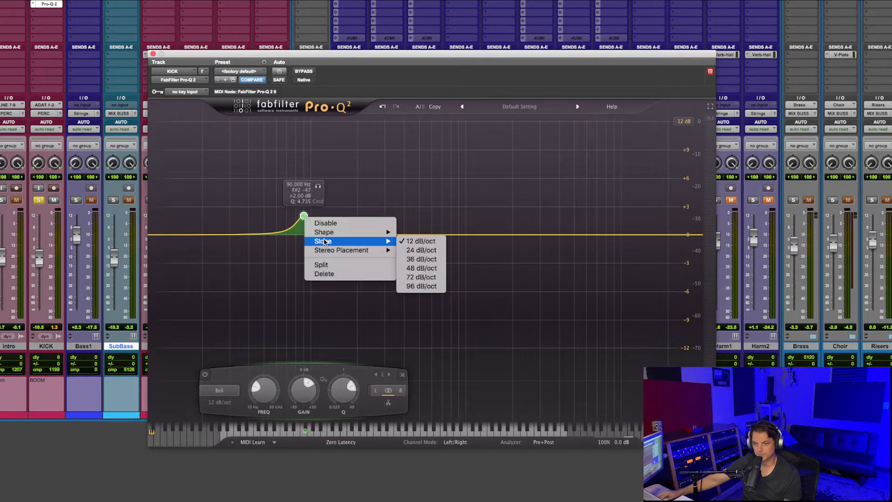
pyautogui.click(421, 259)
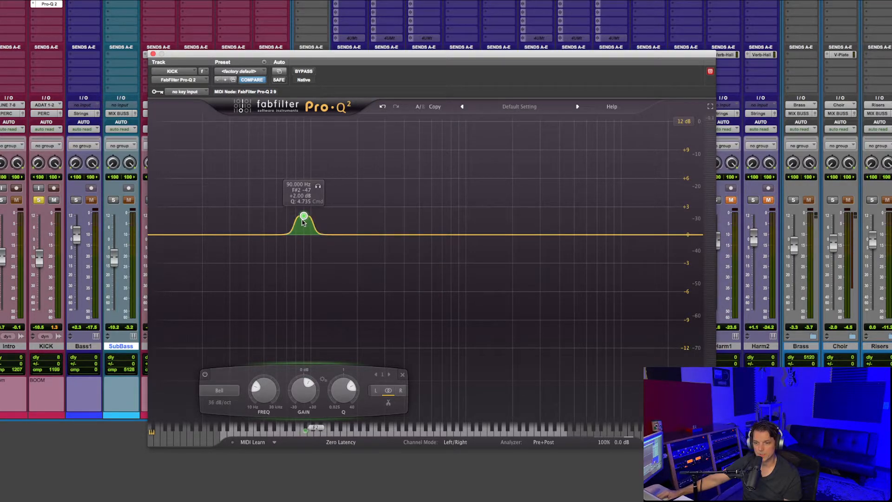
pyautogui.scroll(-3, 303, 222)
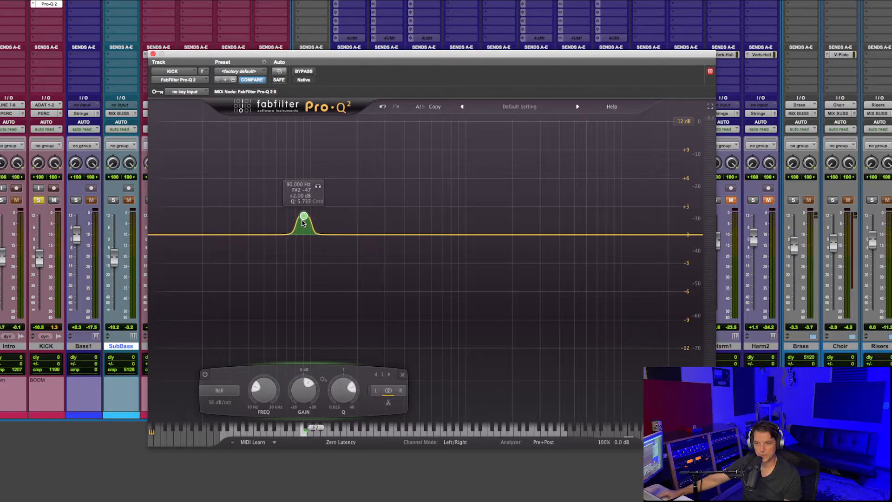
pyautogui.scroll(2, 302, 222)
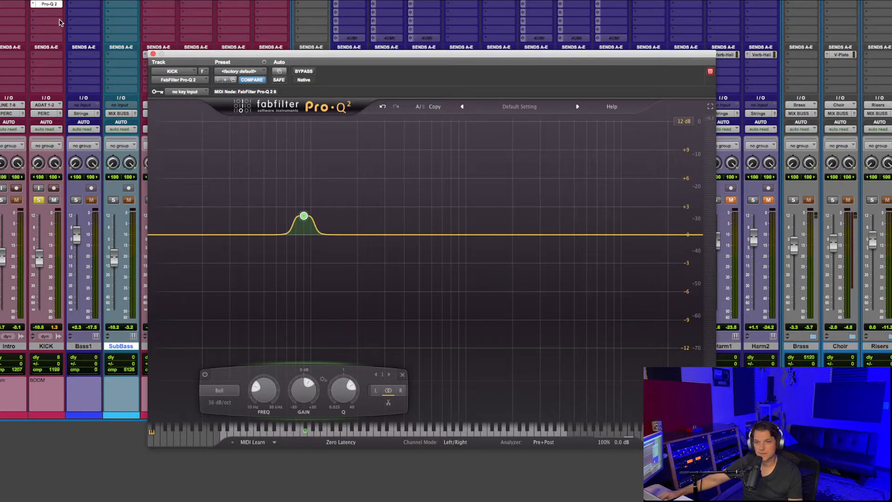
# - Copy the kick's Pro-Q 2 insert to Bass1 and set the copied 90 Hz band's gain to -2 dB
pyautogui.moveTo(52, 8); pyautogui.dragTo(77, 7)
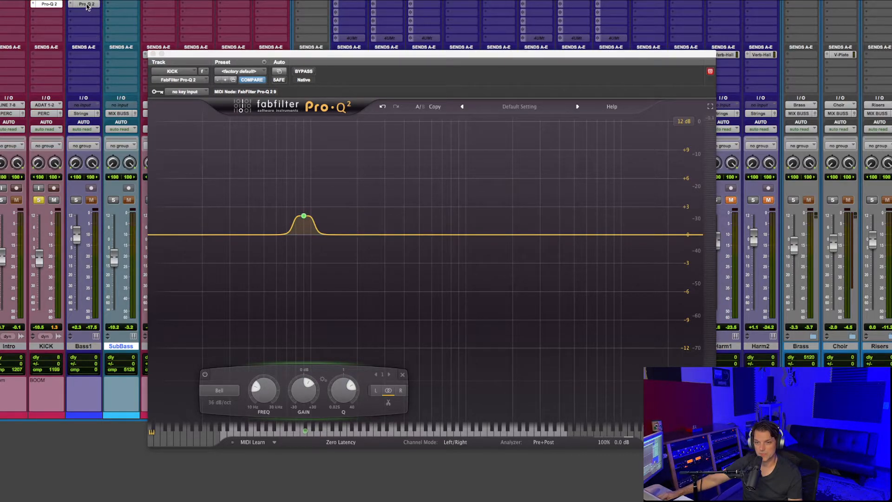
pyautogui.click(87, 5)
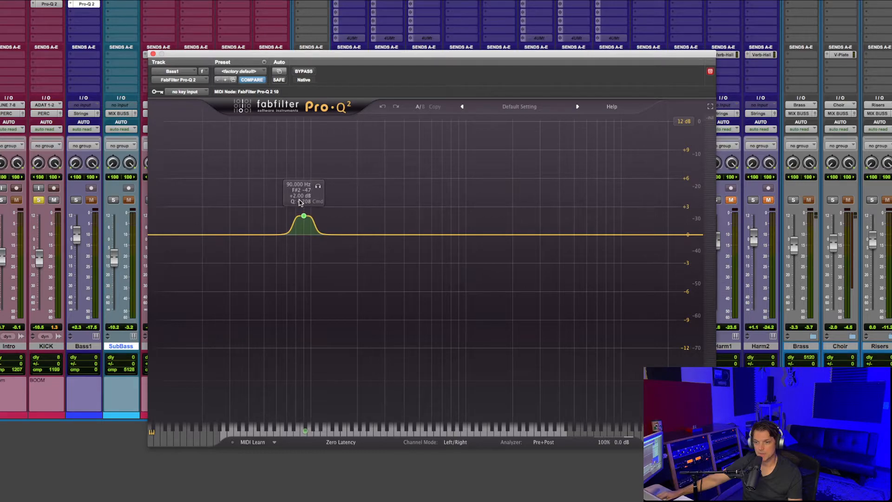
pyautogui.click(299, 199)
pyautogui.doubleClick(298, 195)
pyautogui.write('-2')
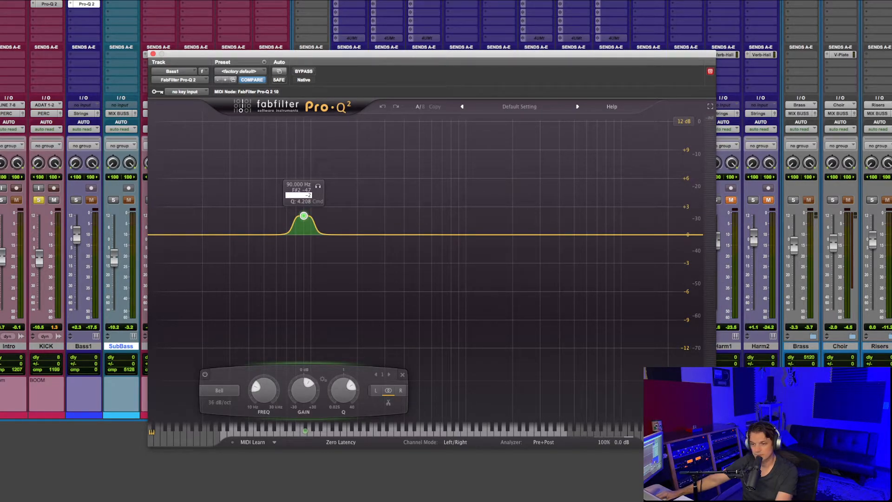
pyautogui.press('Return')
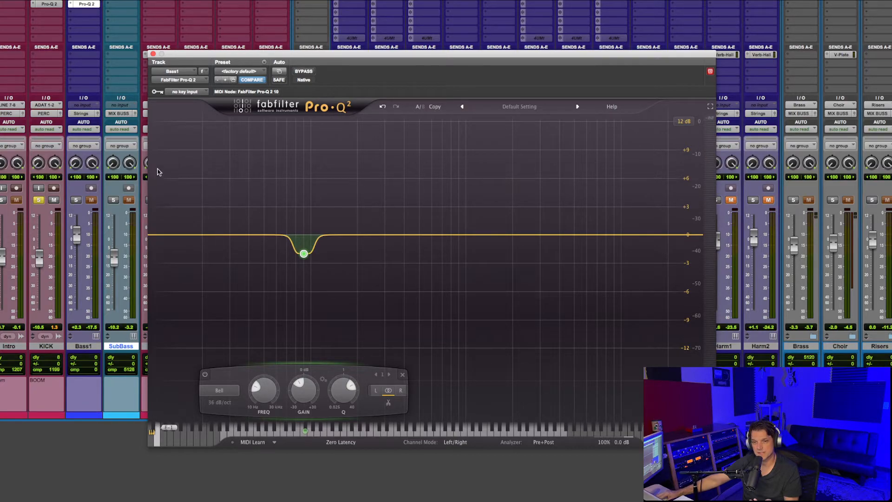
# - Compare the 90 Hz band on the KICK equalizer with the matching band on Bass1
pyautogui.click(49, 5)
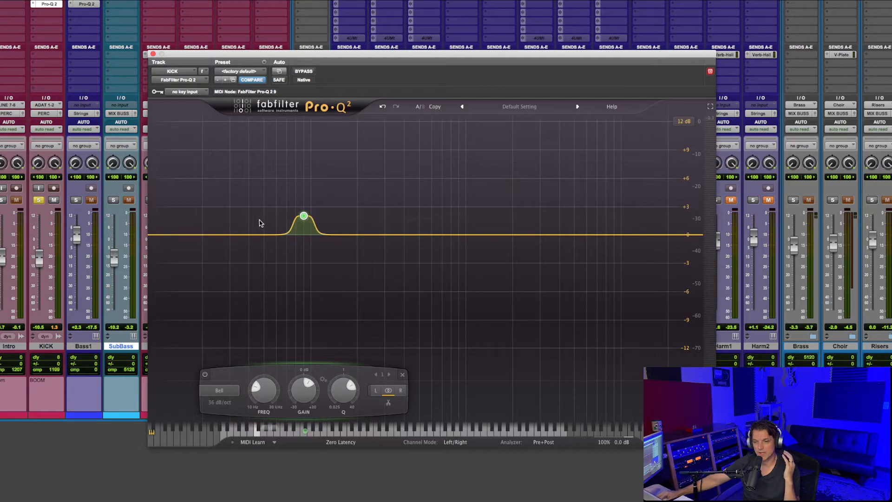
pyautogui.moveTo(301, 220)
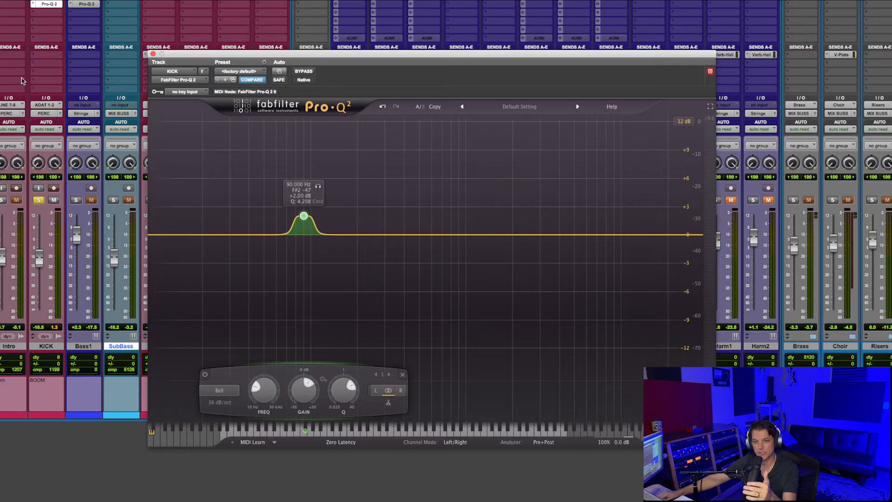
pyautogui.click(80, 4)
pyautogui.moveTo(303, 254)
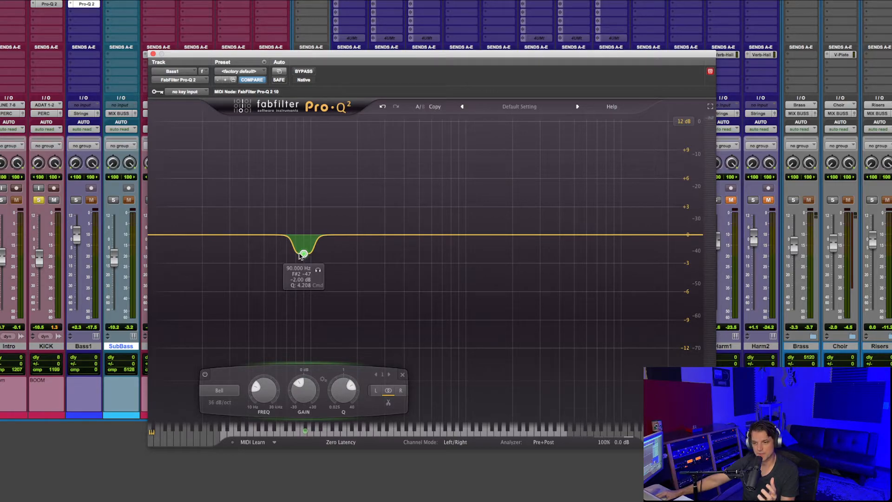
pyautogui.click(50, 4)
pyautogui.click(82, 4)
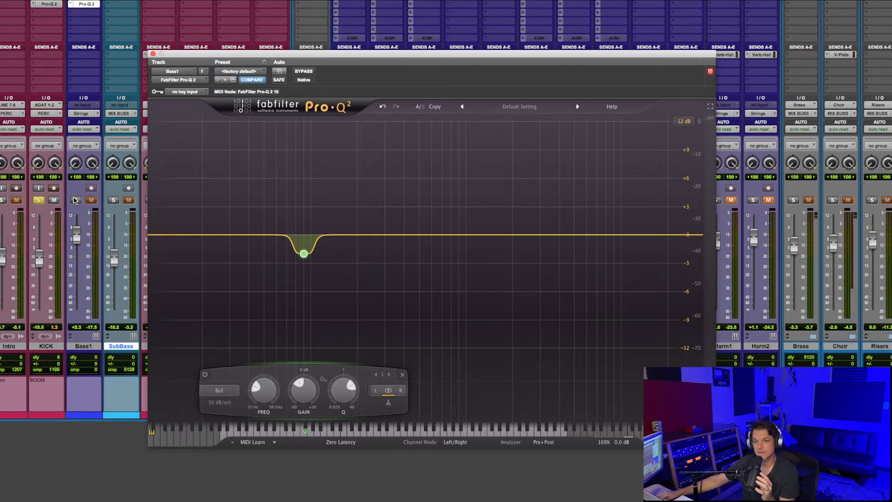
# - Solo Bass1 instead of the kick, play it, and add a boost at about 151 Hz and +1.4 dB
pyautogui.click(75, 200)
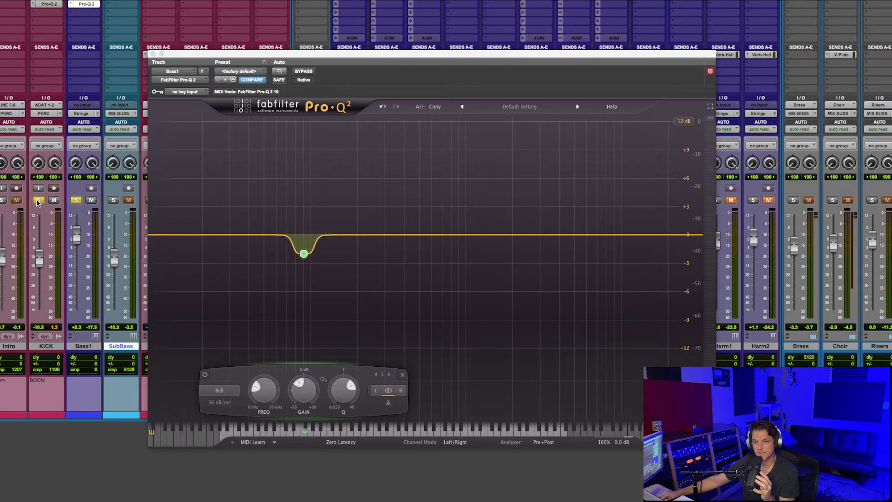
pyautogui.click(38, 201)
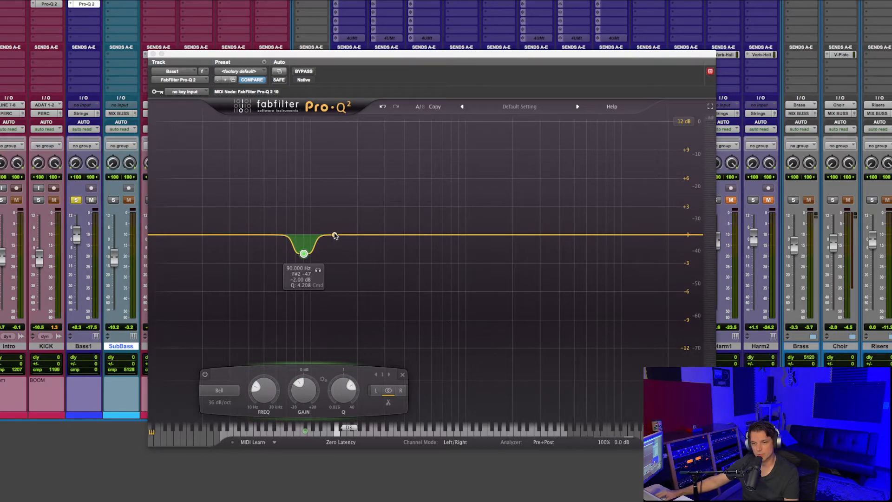
pyautogui.press('space')
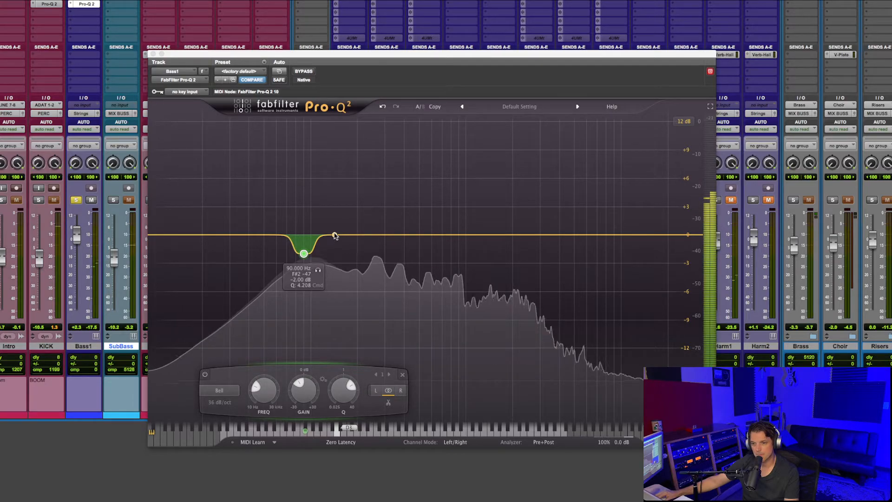
pyautogui.moveTo(334, 236); pyautogui.dragTo(354, 208)
pyautogui.press('space')
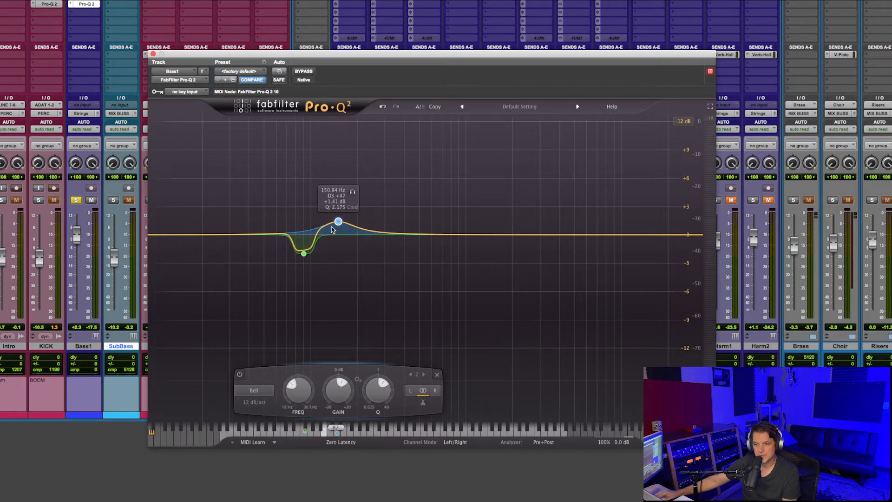
# - Give the new Bass1 boost a 36 dB/oct slope and adjust its Q to about 3.5
pyautogui.scroll(10, 338, 223)
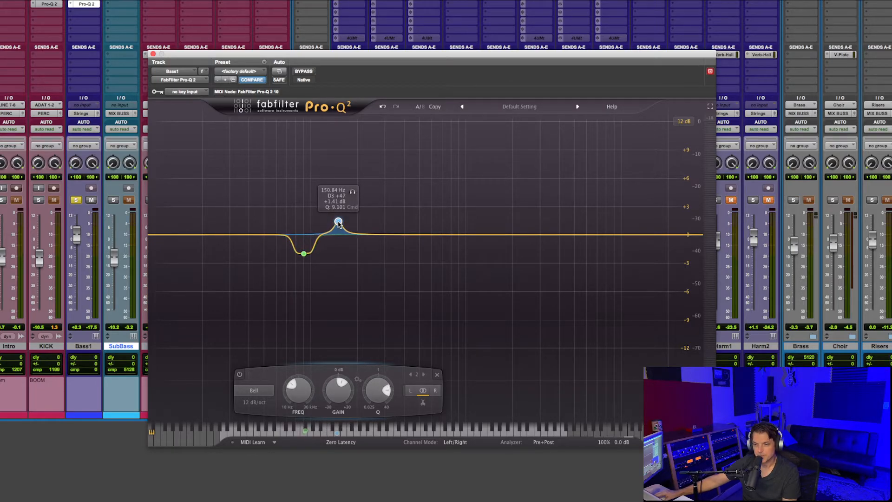
pyautogui.rightClick(338, 223)
pyautogui.moveTo(381, 245)
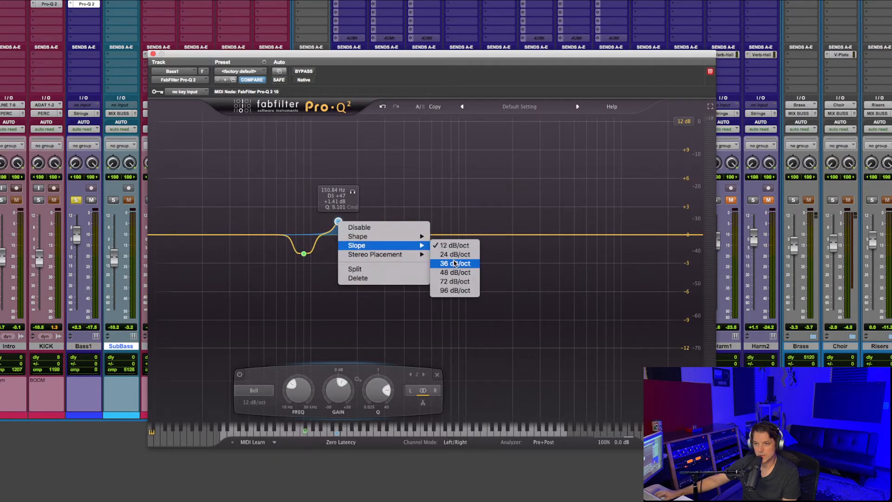
pyautogui.press('Return')
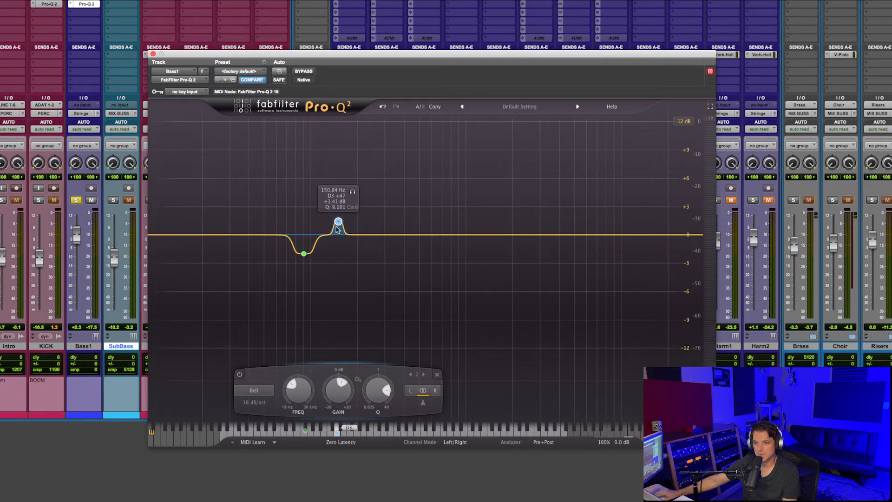
pyautogui.scroll(-8, 337, 229)
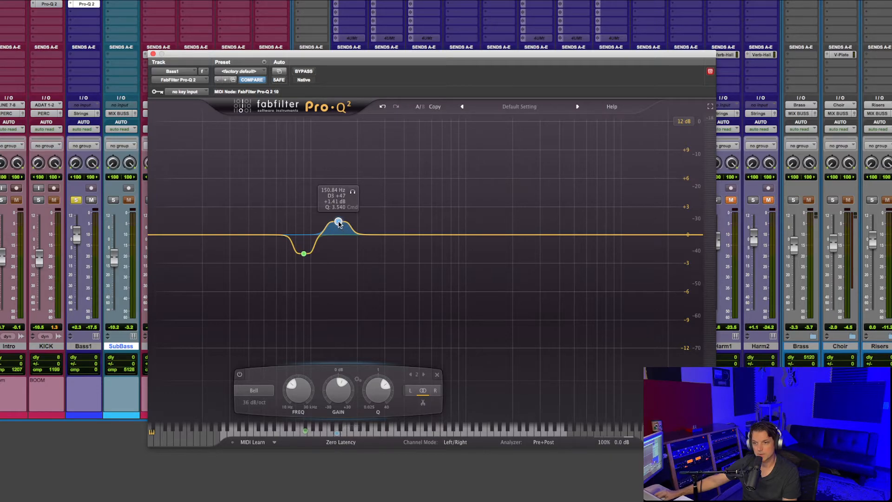
# - Set the Bass1 boost's gain to +2 dB and its frequency to 150 Hz, widening it slightly to a Q of about 3.4
pyautogui.doubleClick(332, 201)
pyautogui.write('2')
pyautogui.press('Return')
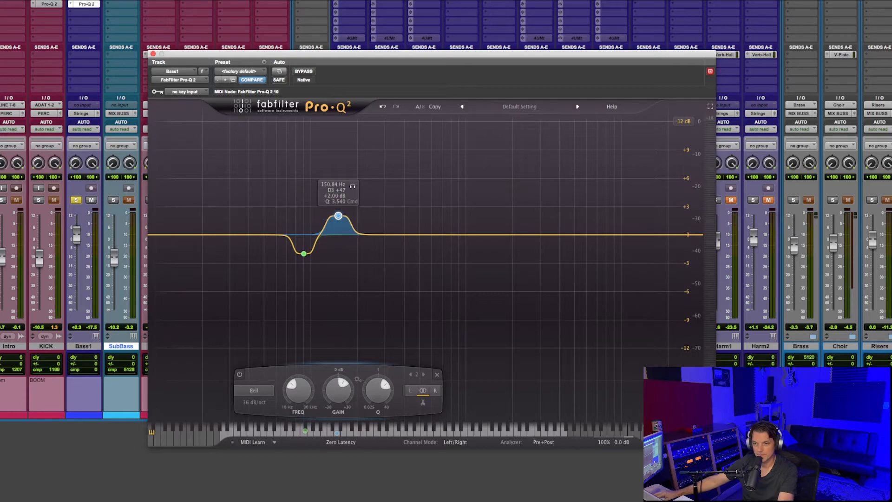
pyautogui.doubleClick(326, 185)
pyautogui.write('150')
pyautogui.press('Return')
pyautogui.scroll(-1, 321, 234)
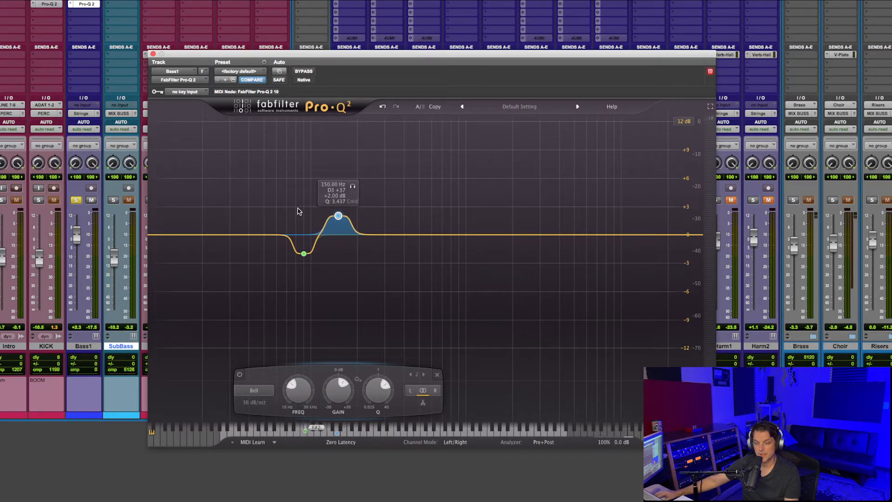
# - Add a shallow bell cut of about 0.8 dB in the KICK equalizer and set its frequency to 150 Hz
pyautogui.click(152, 54)
pyautogui.click(46, 4)
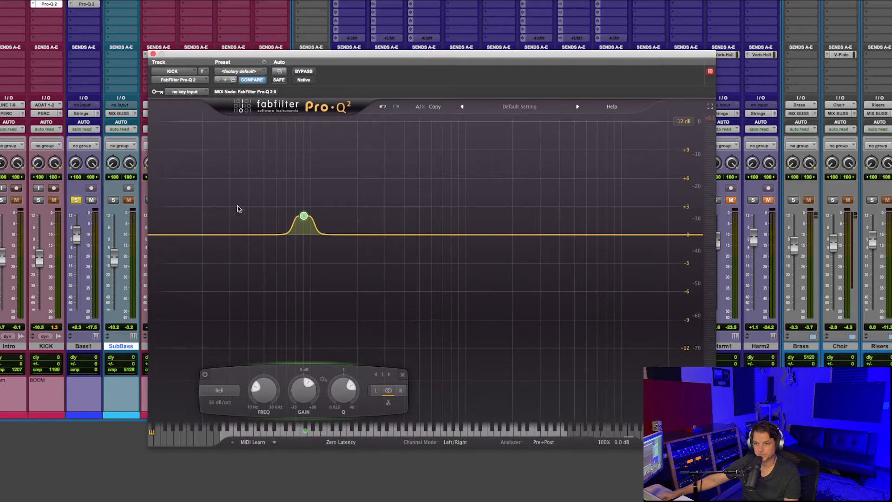
pyautogui.click(343, 241)
pyautogui.moveTo(342, 241); pyautogui.dragTo(343, 242)
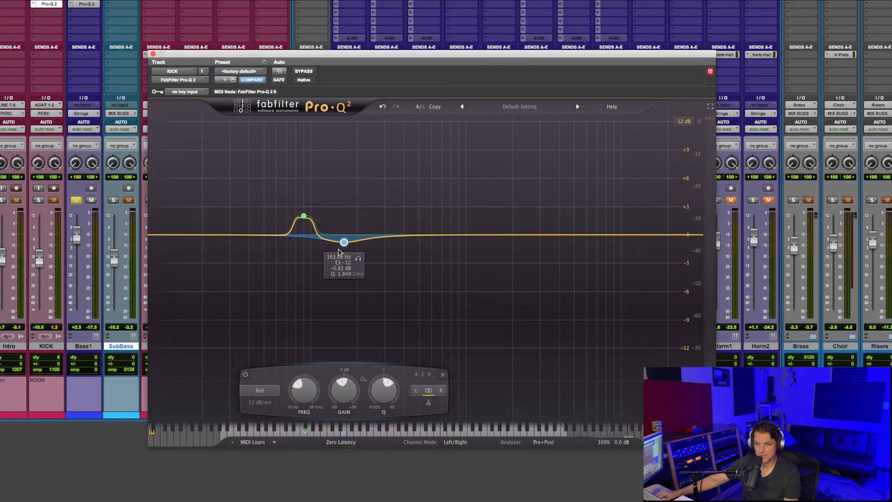
pyautogui.doubleClick(335, 256)
pyautogui.write('150')
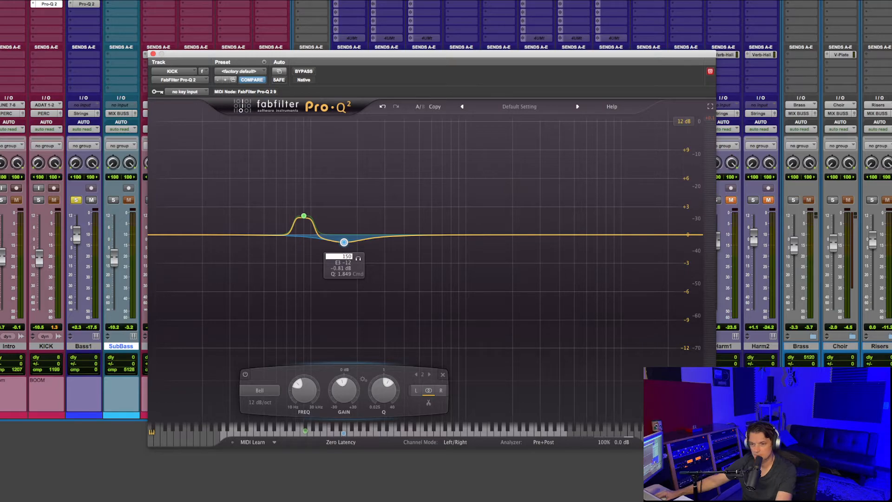
pyautogui.press('Return')
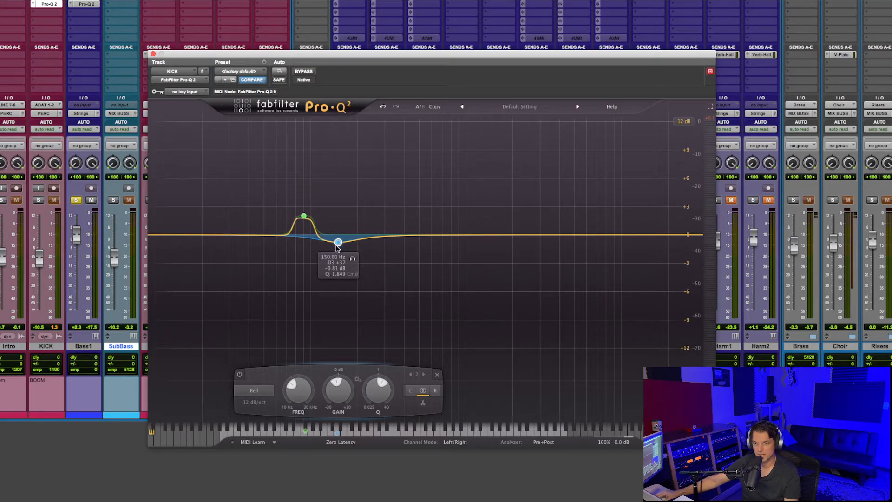
# - Narrow the KICK cut near 150 Hz to a Q of about 4.3 and set its gain to -2 dB
pyautogui.scroll(6, 337, 242)
pyautogui.moveTo(337, 243); pyautogui.dragTo(338, 248)
pyautogui.doubleClick(333, 273)
pyautogui.write('-2')
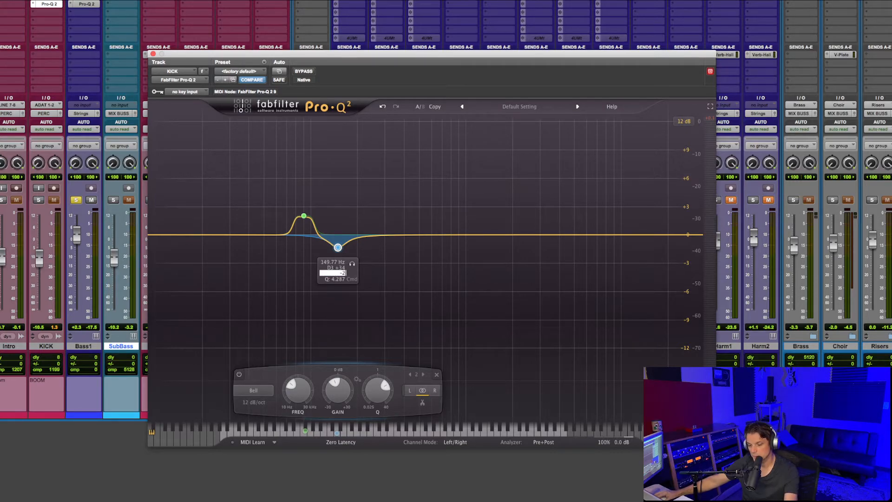
pyautogui.press('Return')
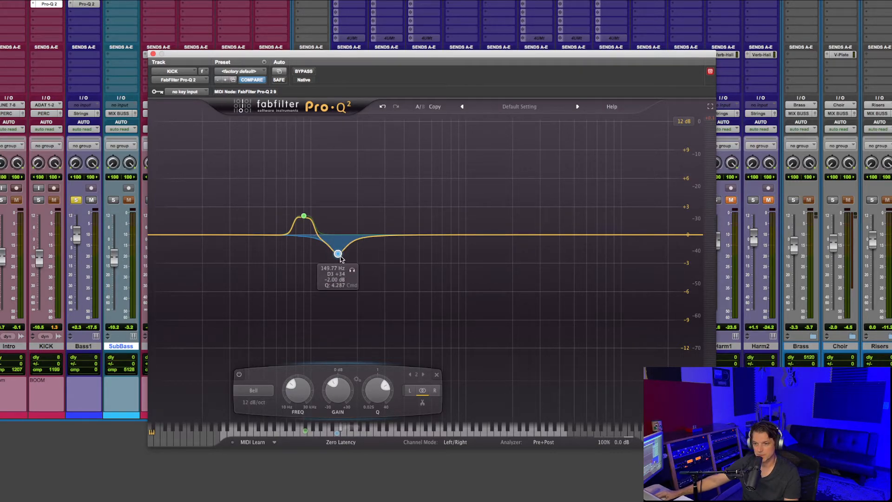
# - Give the KICK cut a 36 dB/oct slope, widen it to a Q of about 3.9, and set its frequency to 150 Hz
pyautogui.rightClick(338, 254)
pyautogui.moveTo(409, 278)
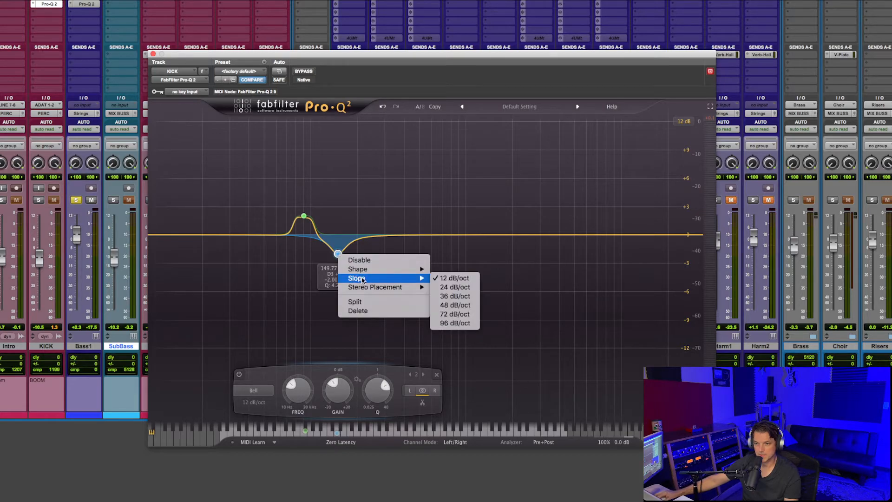
pyautogui.click(451, 297)
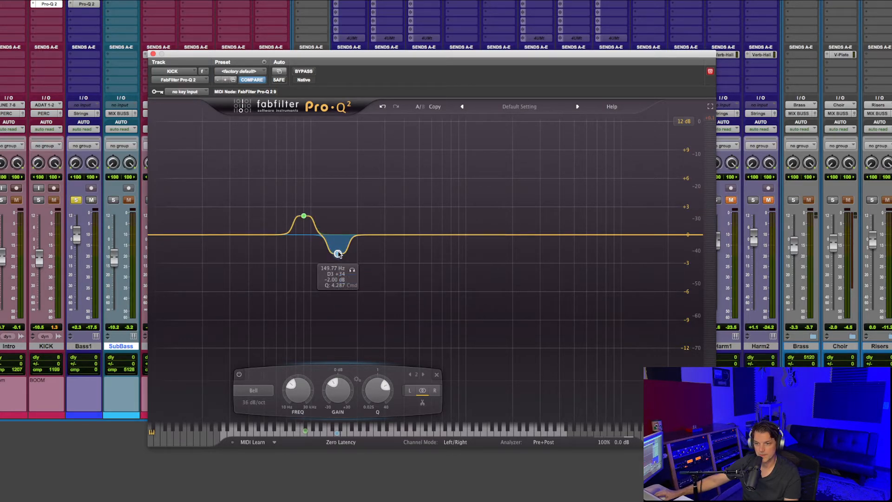
pyautogui.moveTo(338, 254); pyautogui.dragTo(338, 254)
pyautogui.scroll(-3, 338, 254)
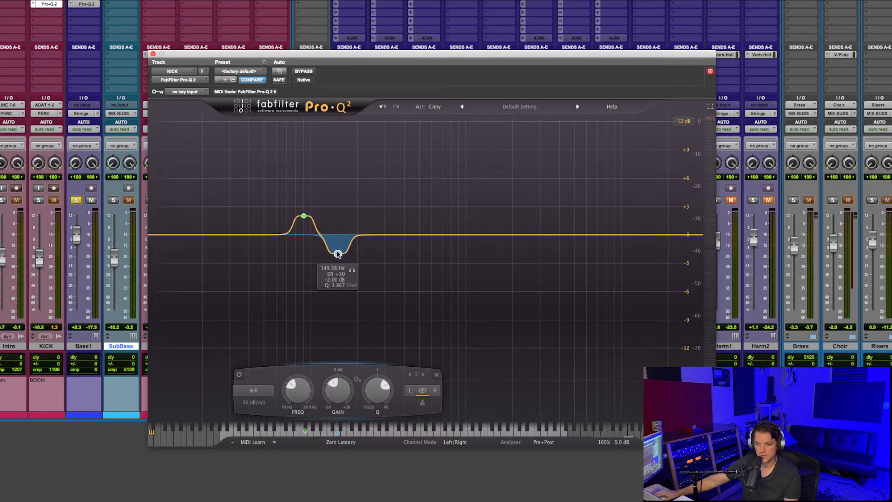
pyautogui.click(327, 268)
pyautogui.write('150')
pyautogui.press('Return')
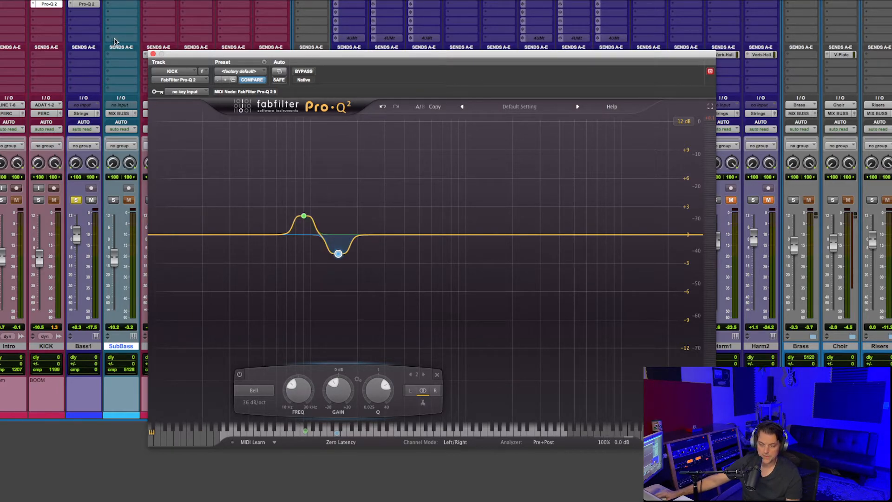
# - Copy Bass1's Pro-Q 2 to the SubBass track and review the KICK, Bass1 and SubBass equalizer curves
pyautogui.click(116, 5)
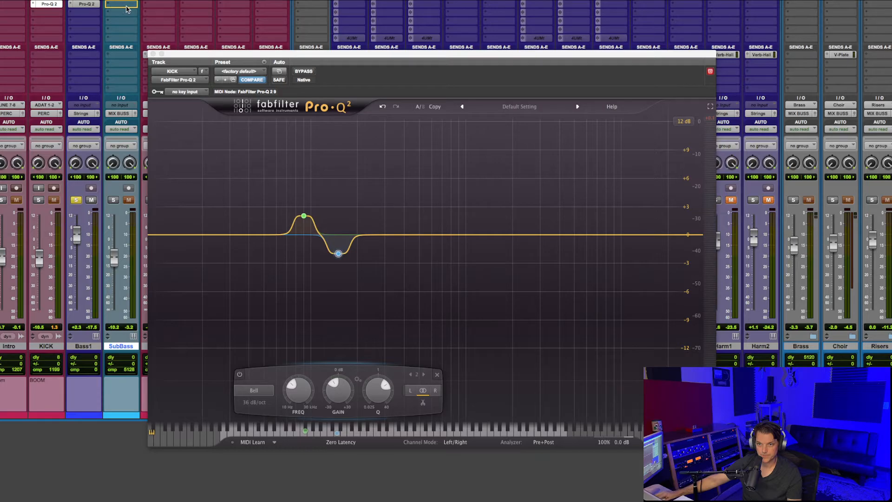
pyautogui.click(48, 5)
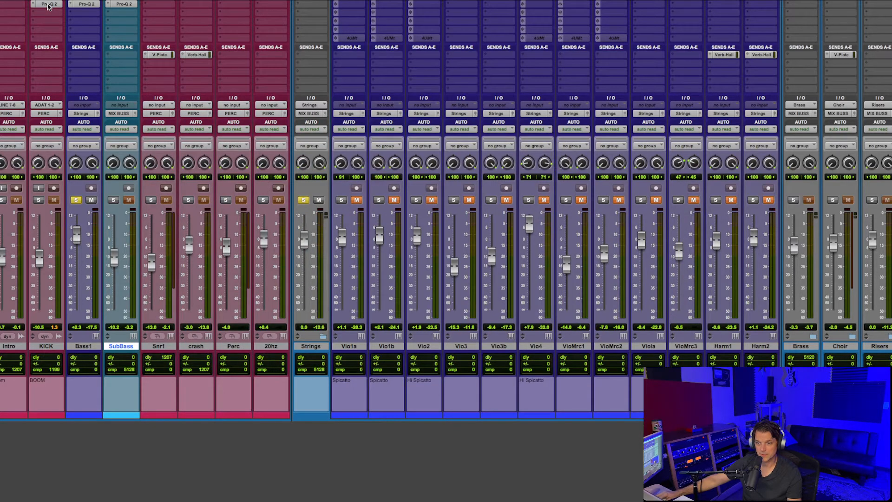
pyautogui.click(48, 4)
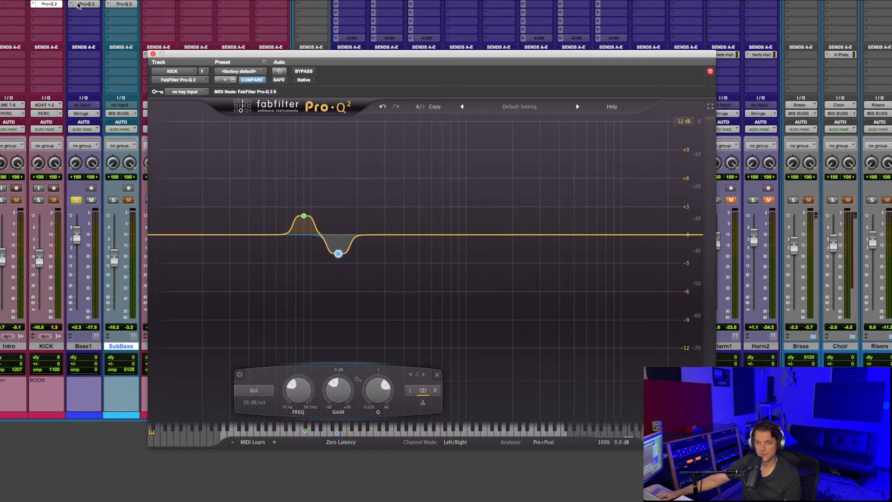
pyautogui.moveTo(338, 255)
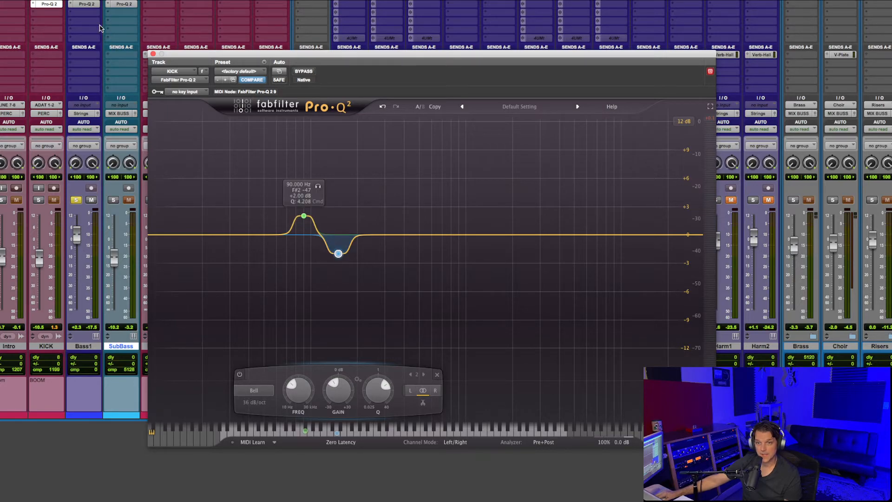
pyautogui.click(81, 4)
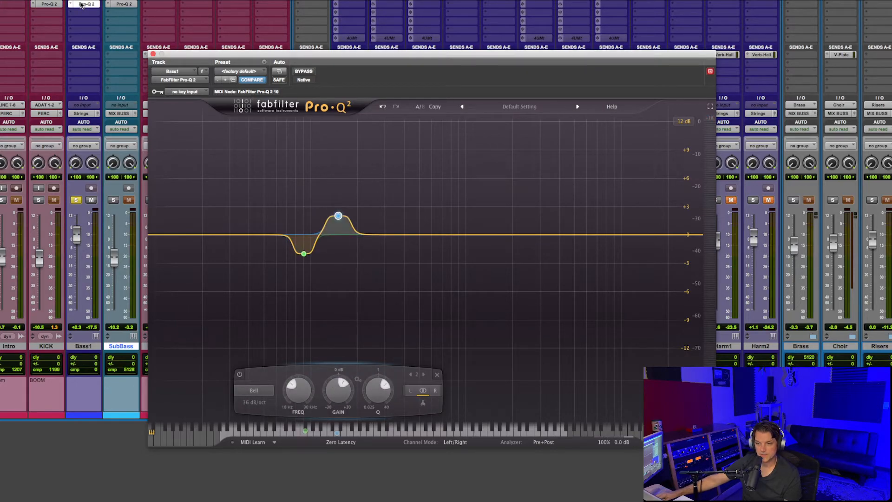
pyautogui.click(124, 4)
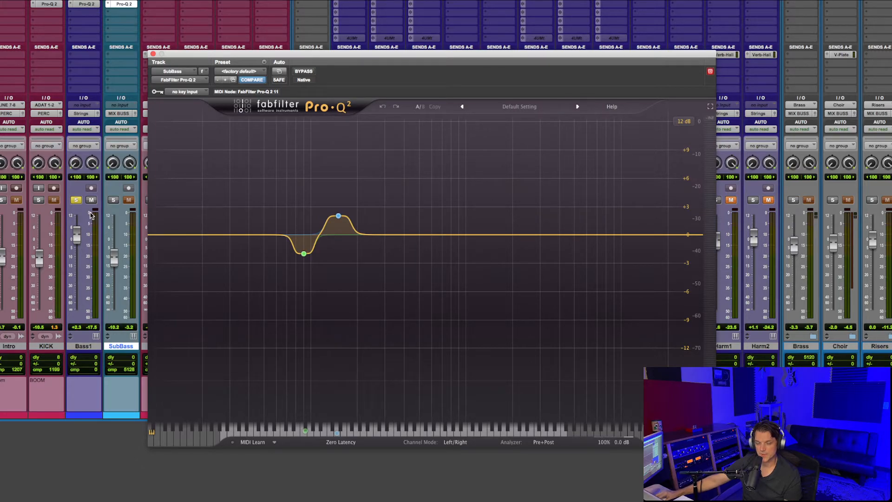
# - Solo KICK and SubBass along with Bass1 and play them with all three Pro-Q 2 equalizers bypassed
pyautogui.click(39, 200)
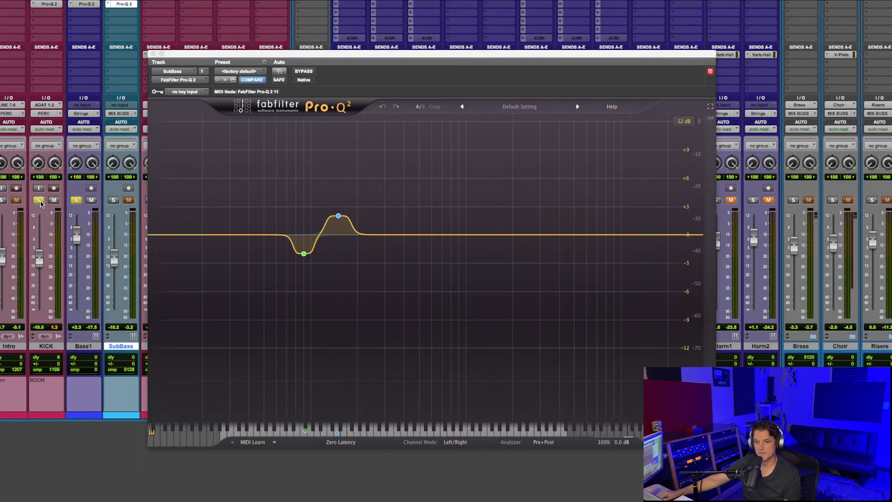
pyautogui.click(114, 200)
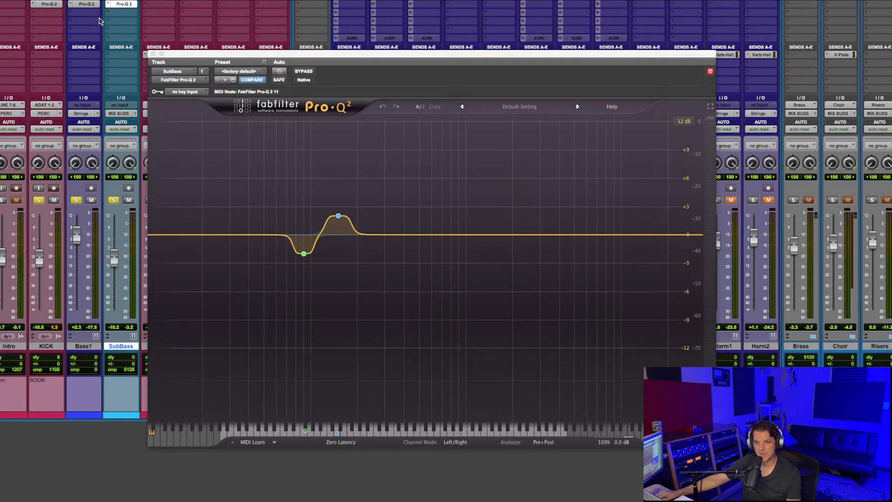
pyautogui.keyDown('alt'); pyautogui.keyDown('super'); pyautogui.click(90, 7); pyautogui.keyUp('super'); pyautogui.keyUp('alt')
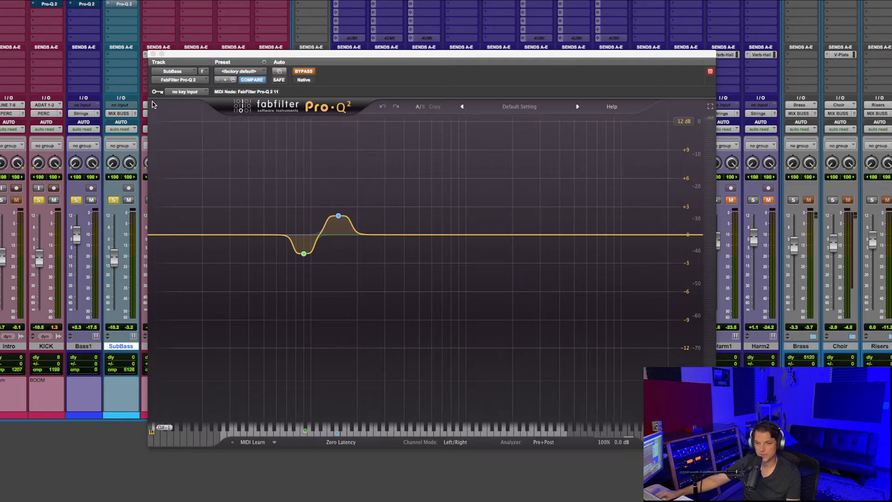
pyautogui.press('space')
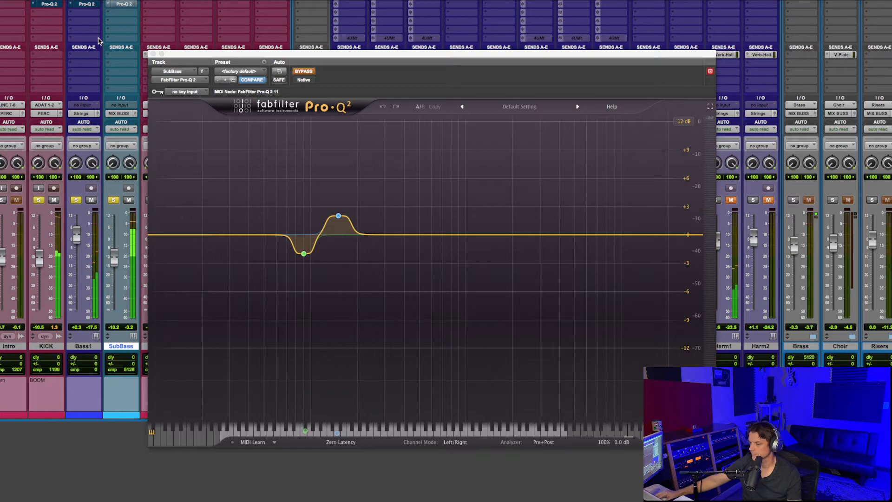
# - Compare the soloed tracks with and without equalization by toggling the bypass of all three Pro-Q 2 equalizers, ending with them active
pyautogui.keyDown('alt'); pyautogui.keyDown('super'); pyautogui.click(87, 6); pyautogui.keyUp('super'); pyautogui.keyUp('alt')
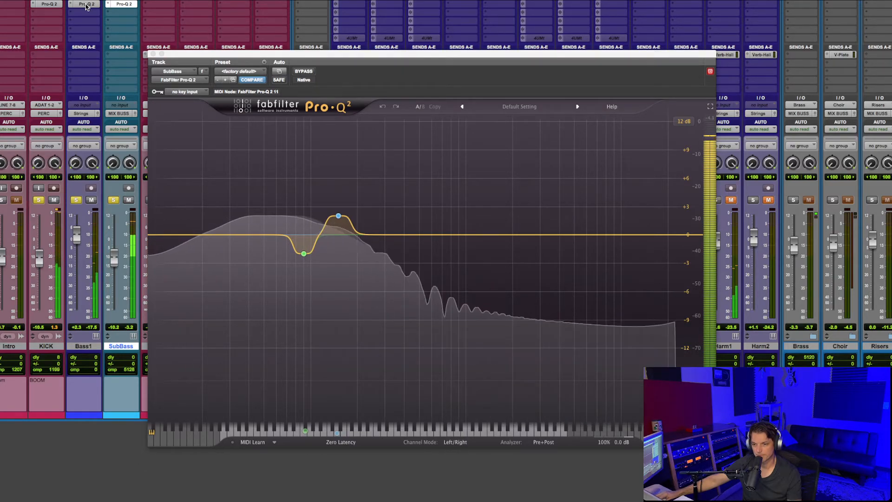
pyautogui.keyDown('alt'); pyautogui.keyDown('super'); pyautogui.click(87, 6); pyautogui.keyUp('super'); pyautogui.keyUp('alt')
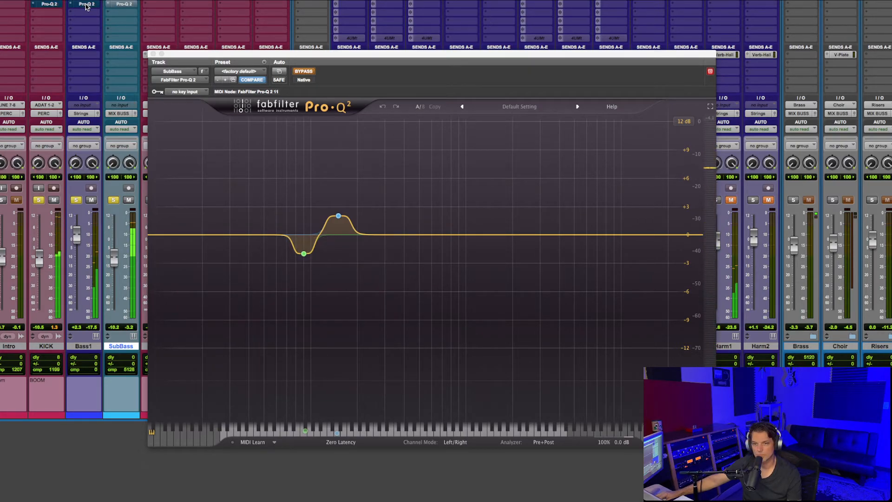
pyautogui.keyDown('alt'); pyautogui.keyDown('super'); pyautogui.click(85, 6); pyautogui.keyUp('super'); pyautogui.keyUp('alt')
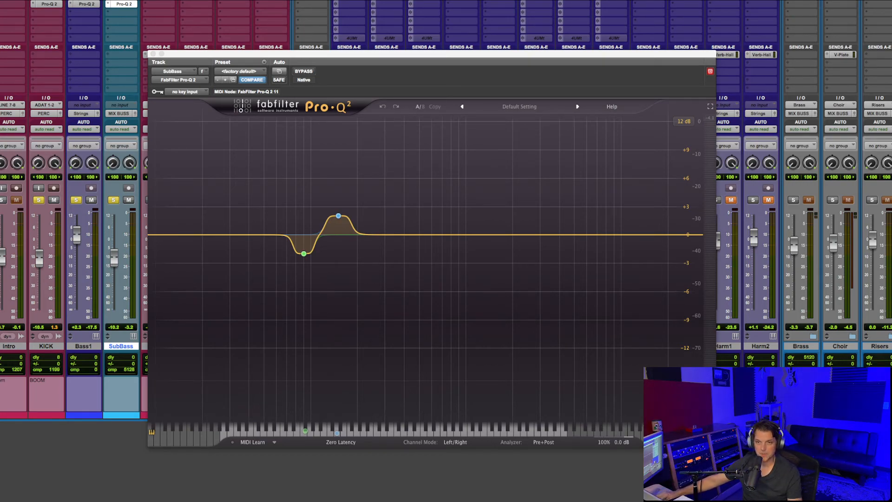
pyautogui.click(81, 5)
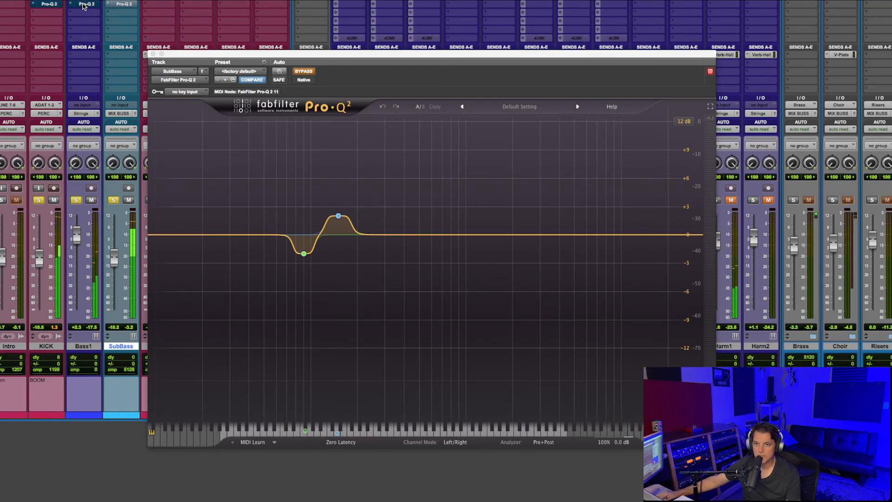
pyautogui.keyDown('alt'); pyautogui.keyDown('super'); pyautogui.click(84, 6); pyautogui.keyUp('super'); pyautogui.keyUp('alt')
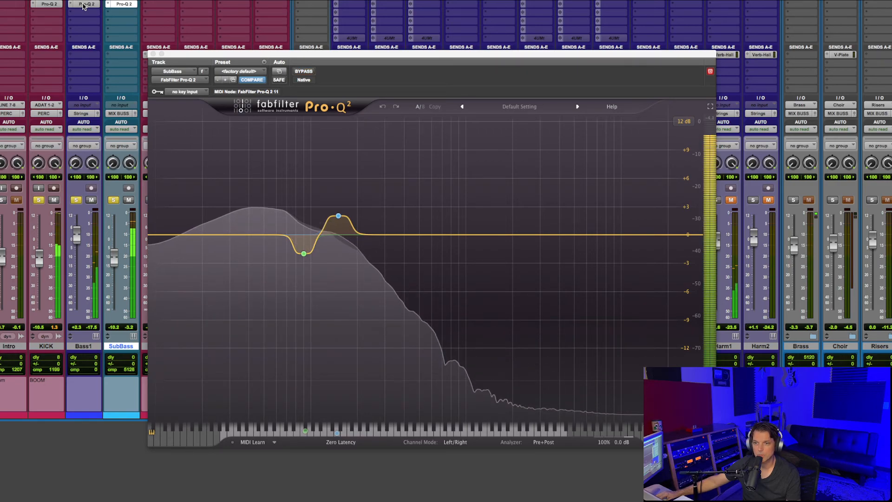